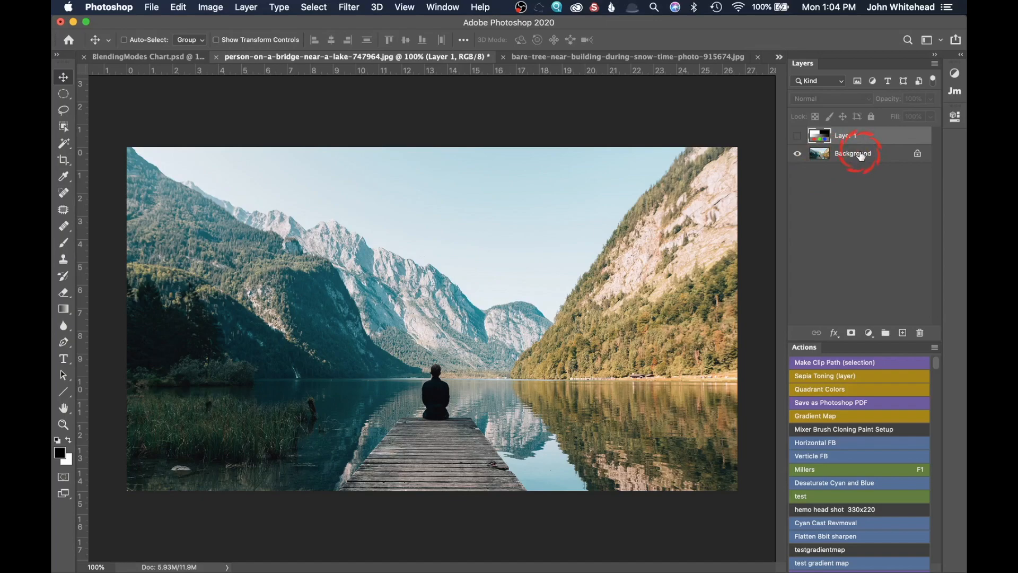
Show the blending-chart layer above the lake photo, keeping its blend mode at Normal.
{"action": "left_click", "coordinate": [795, 138]}
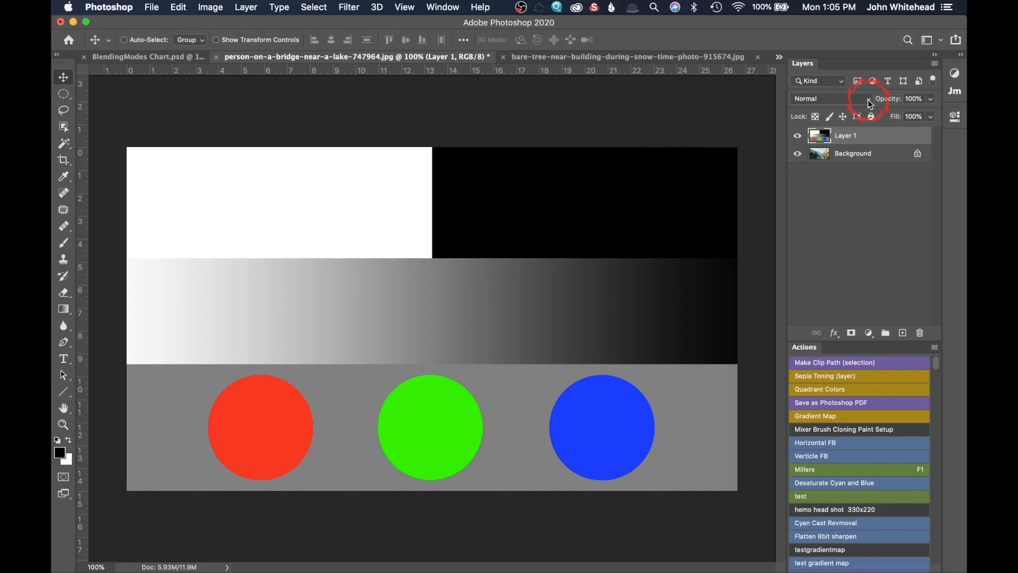
{"action": "left_click", "coordinate": [831, 100]}
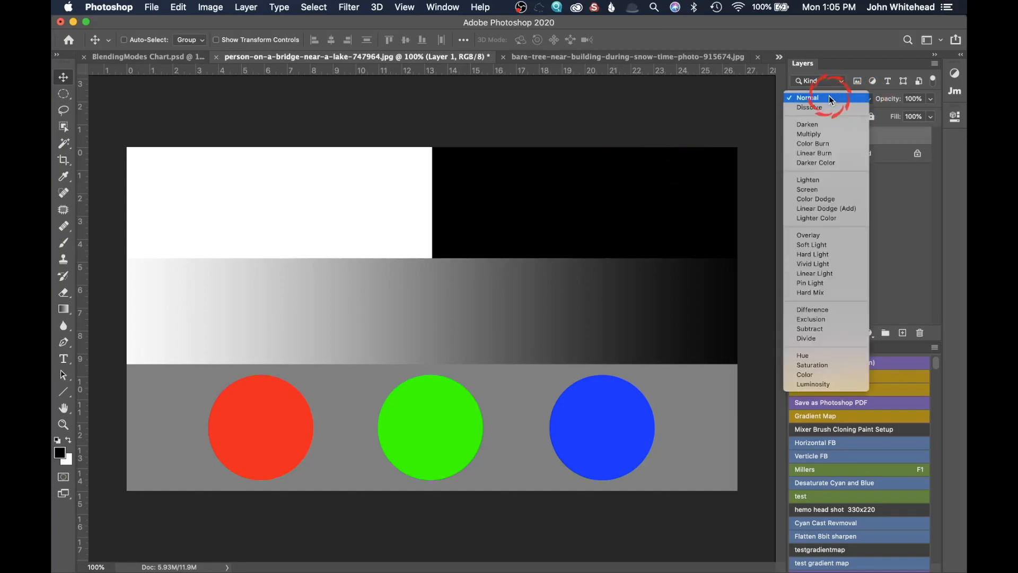
{"action": "left_click", "coordinate": [830, 98]}
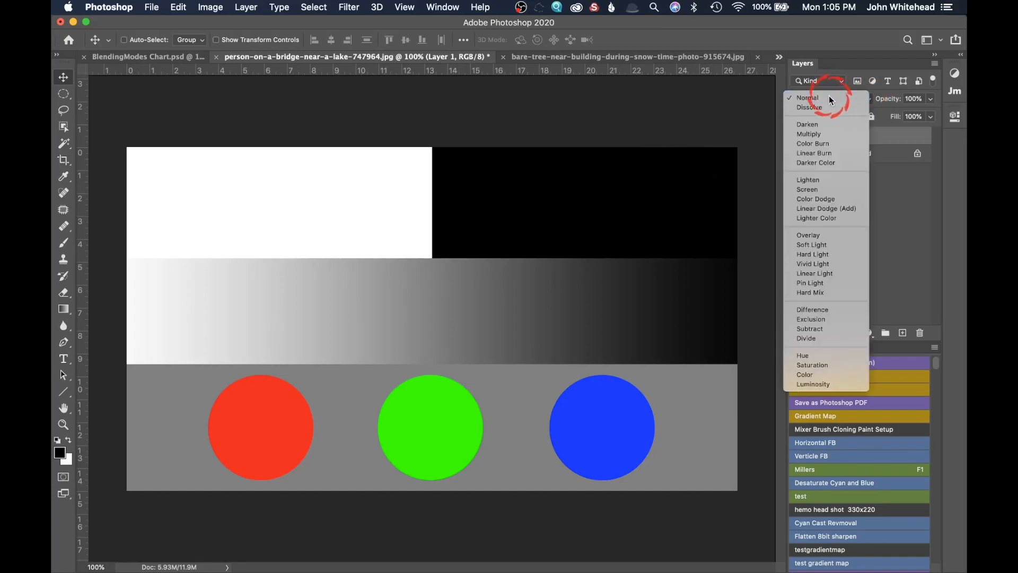
Lower the chart layer's opacity to about 65%, then restore it to 100%.
{"action": "left_click_drag", "start_coordinate": [891, 101], "coordinate": [868, 104]}
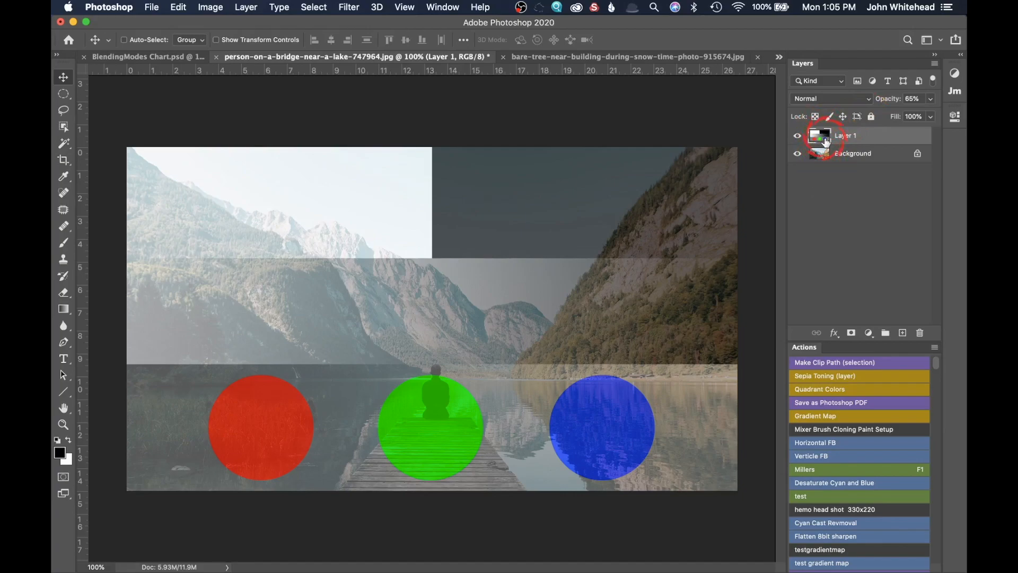
{"action": "left_click_drag", "start_coordinate": [887, 102], "coordinate": [954, 100]}
Set the chart layer's blend mode to Dissolve with opacity at 100%.
{"action": "left_click", "coordinate": [815, 100]}
{"action": "left_click", "coordinate": [809, 107]}
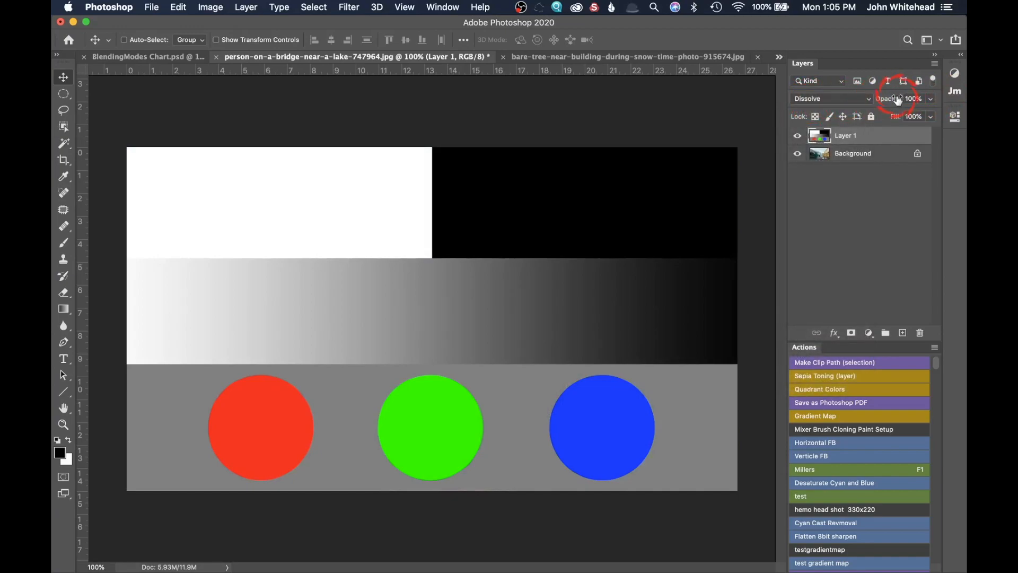
{"action": "left_click_drag", "start_coordinate": [898, 100], "coordinate": [961, 99]}
Switch the chart layer's blend mode to Darken, then to Multiply.
{"action": "left_click", "coordinate": [819, 96]}
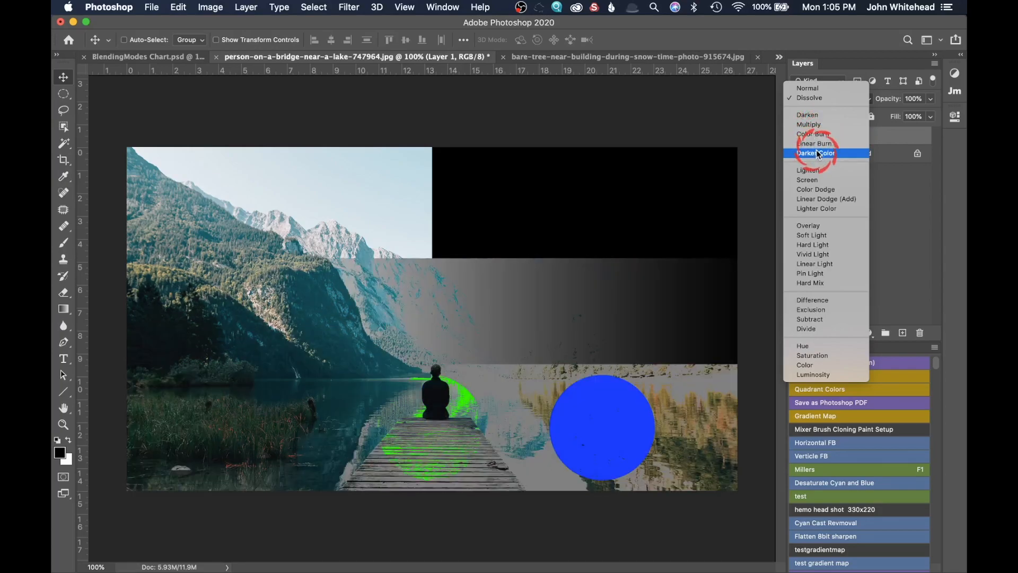
{"action": "left_click", "coordinate": [812, 115]}
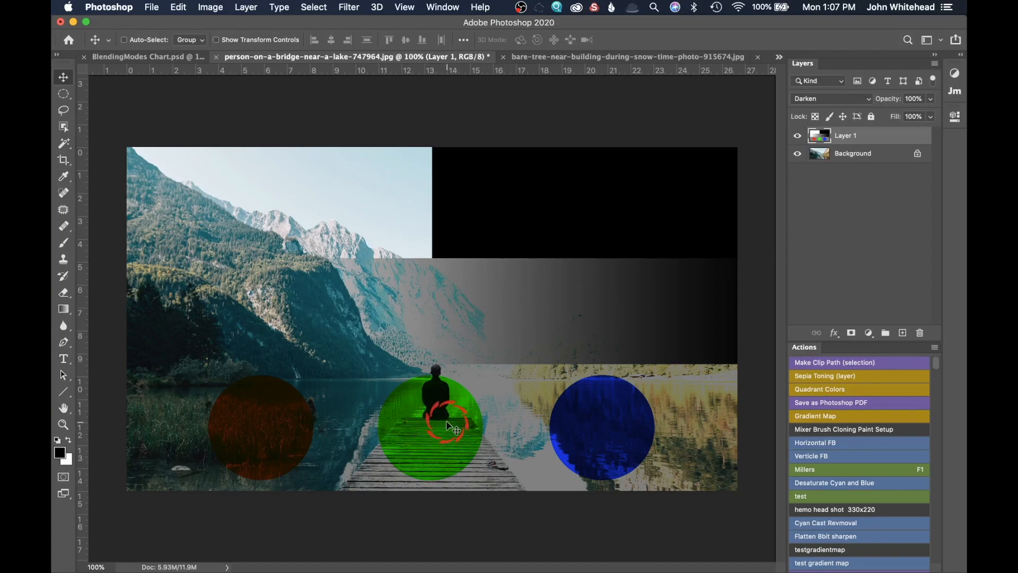
{"action": "left_click", "coordinate": [847, 100]}
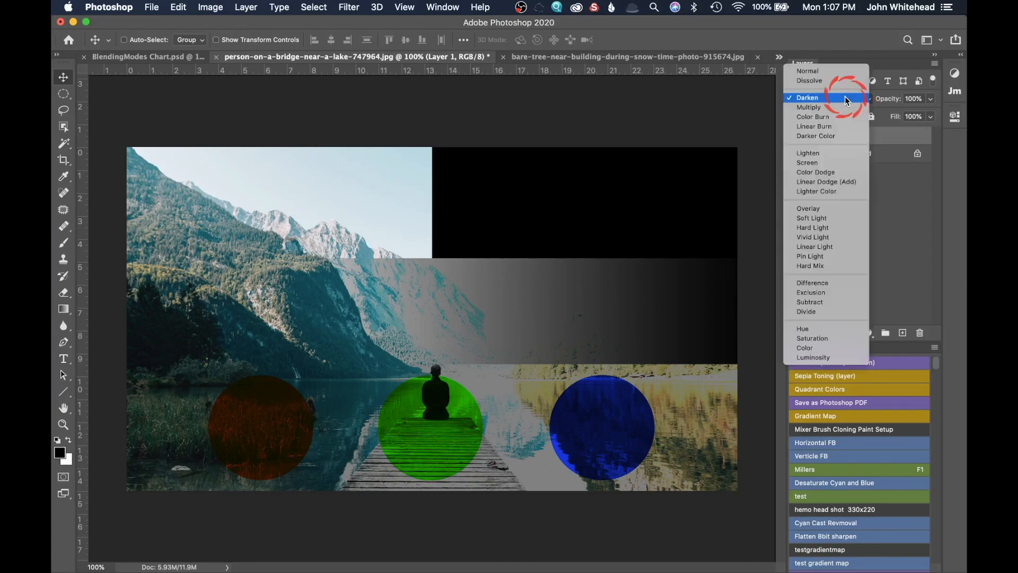
{"action": "left_click", "coordinate": [846, 103]}
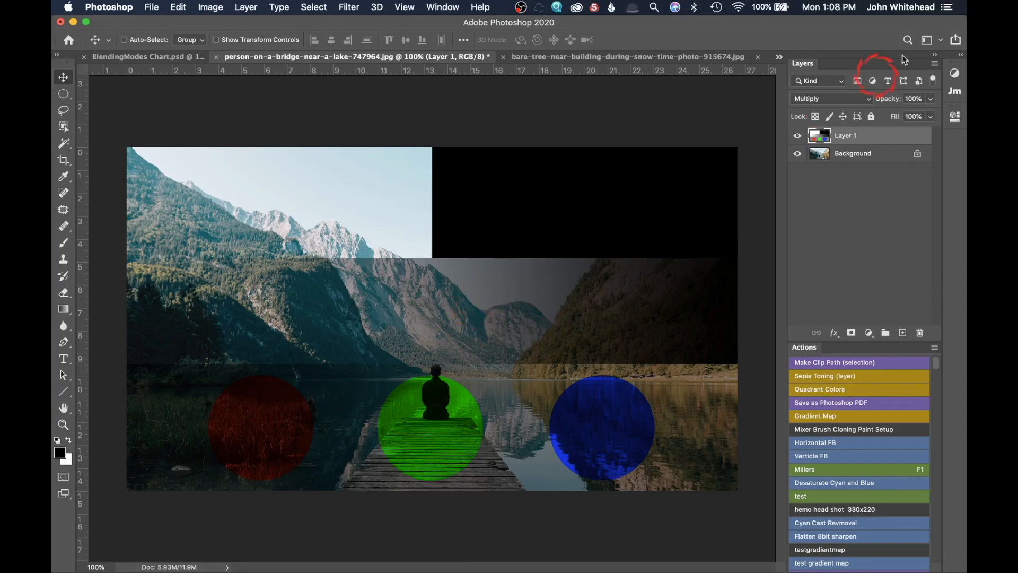
Switch the chart layer's blend mode to Lighten, then to Screen.
{"action": "left_click", "coordinate": [825, 103]}
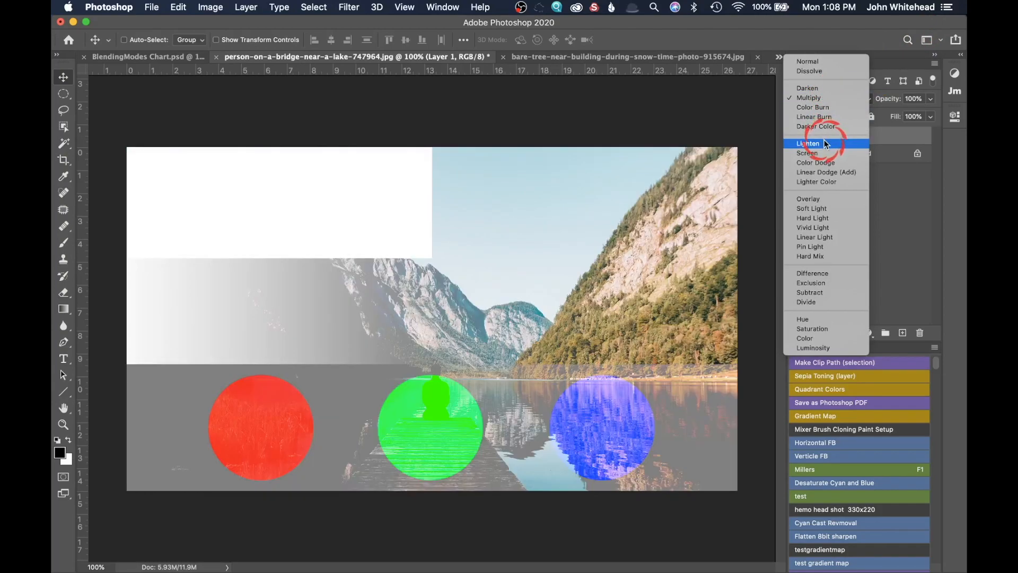
{"action": "left_click", "coordinate": [824, 143]}
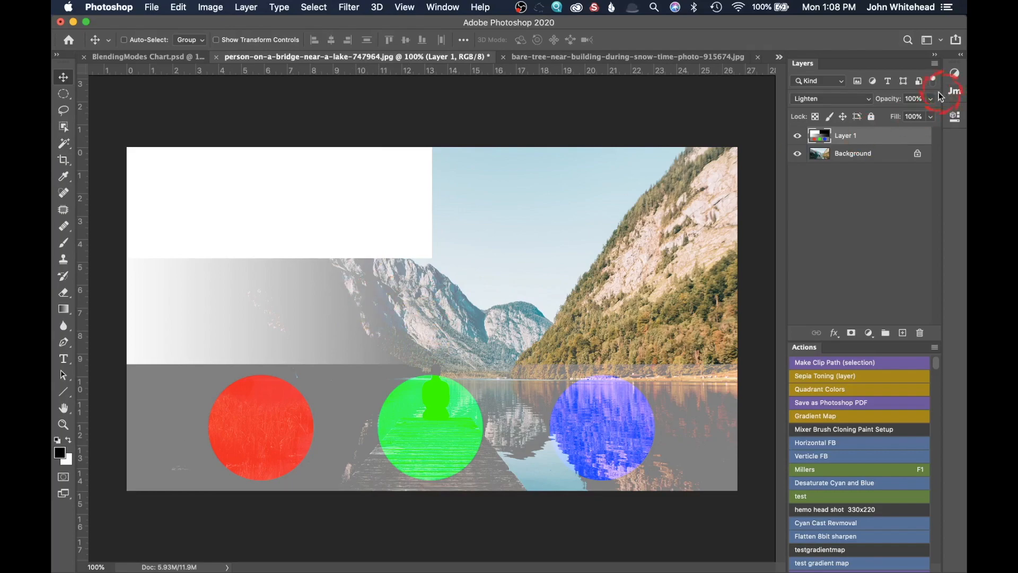
{"action": "left_click", "coordinate": [816, 104]}
{"action": "left_click", "coordinate": [813, 105]}
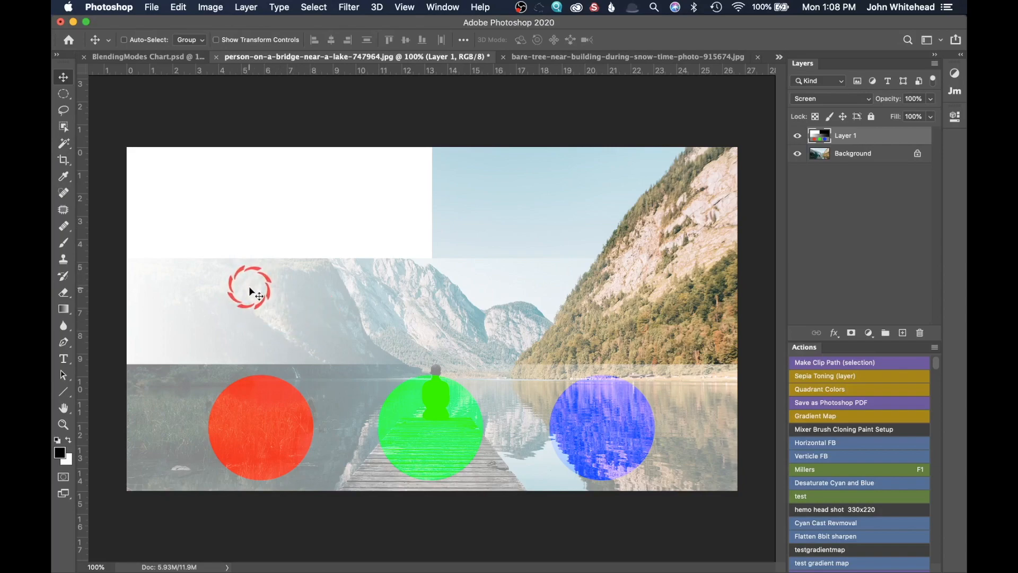
Set the chart layer's blend mode back to Multiply.
{"action": "left_click", "coordinate": [827, 98]}
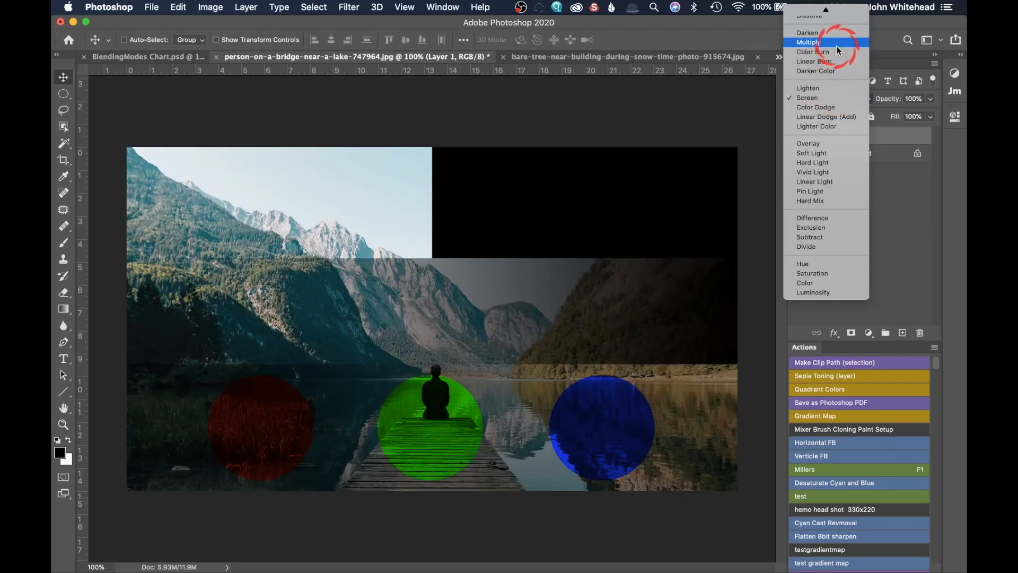
{"action": "left_click", "coordinate": [837, 46]}
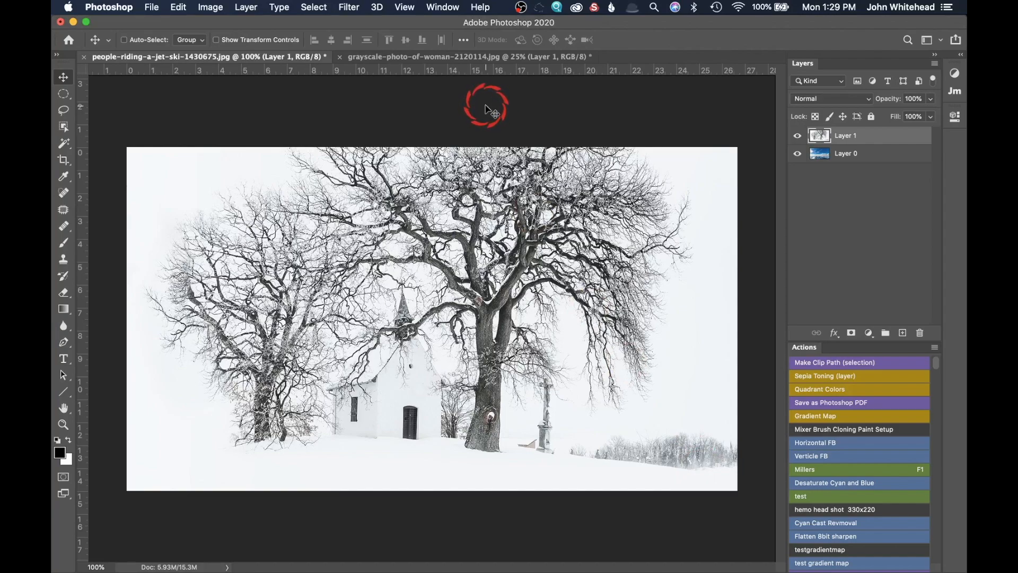
Toggle the tree layer's visibility off and on, then set its blend mode to Multiply over the jet-ski photo.
{"action": "left_click", "coordinate": [798, 136]}
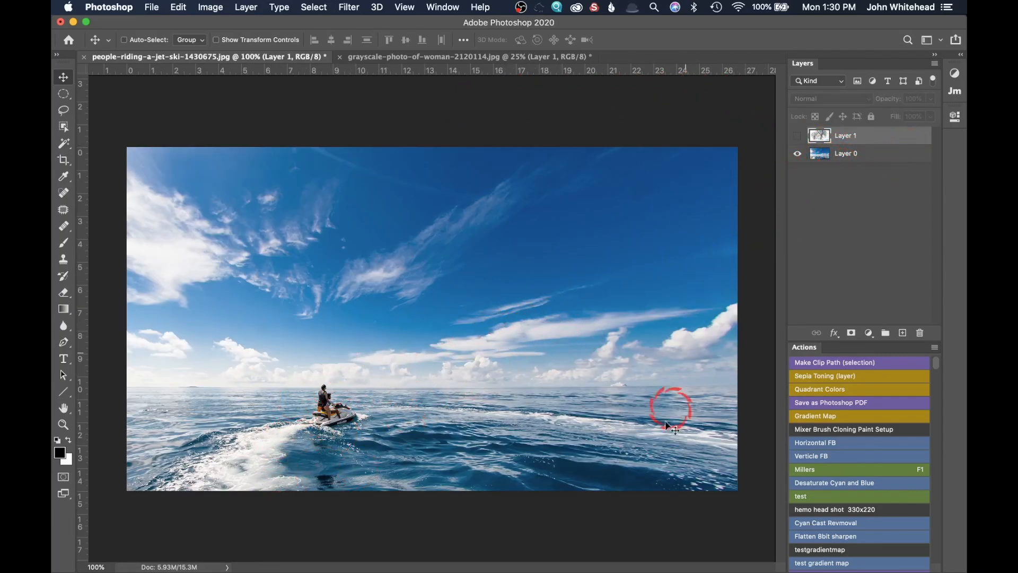
{"action": "left_click", "coordinate": [798, 136]}
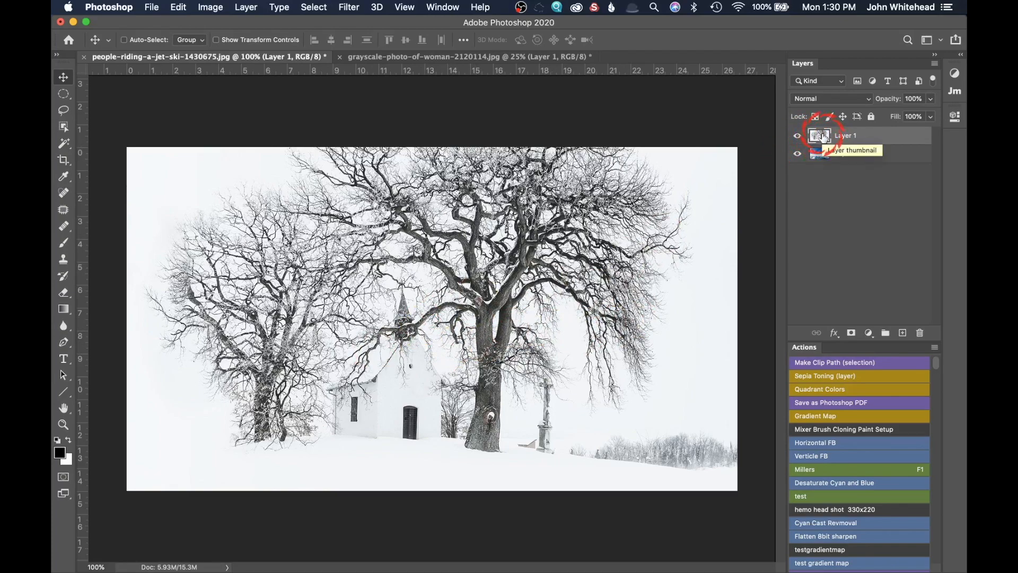
{"action": "left_click", "coordinate": [827, 103]}
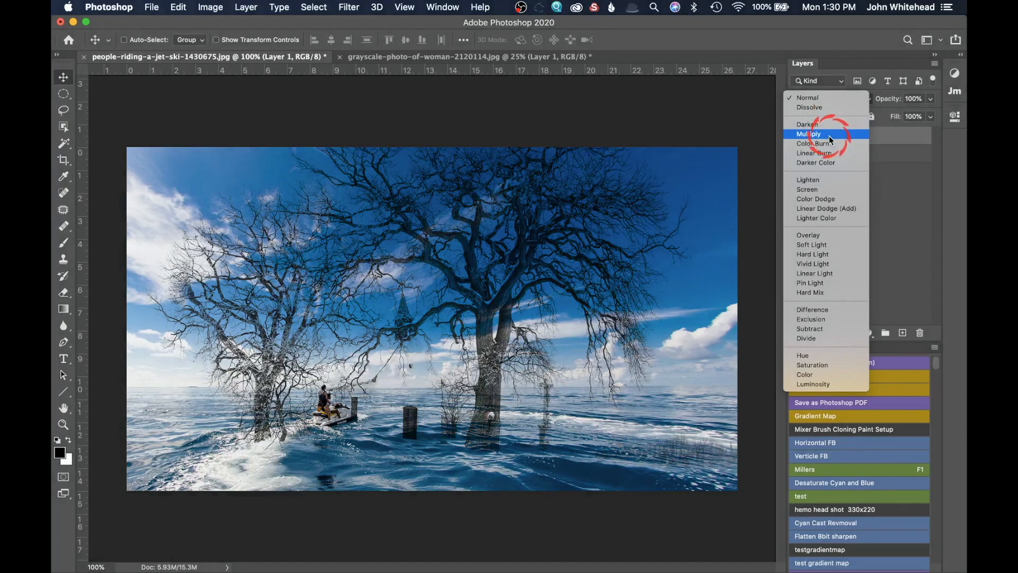
{"action": "left_click", "coordinate": [829, 136]}
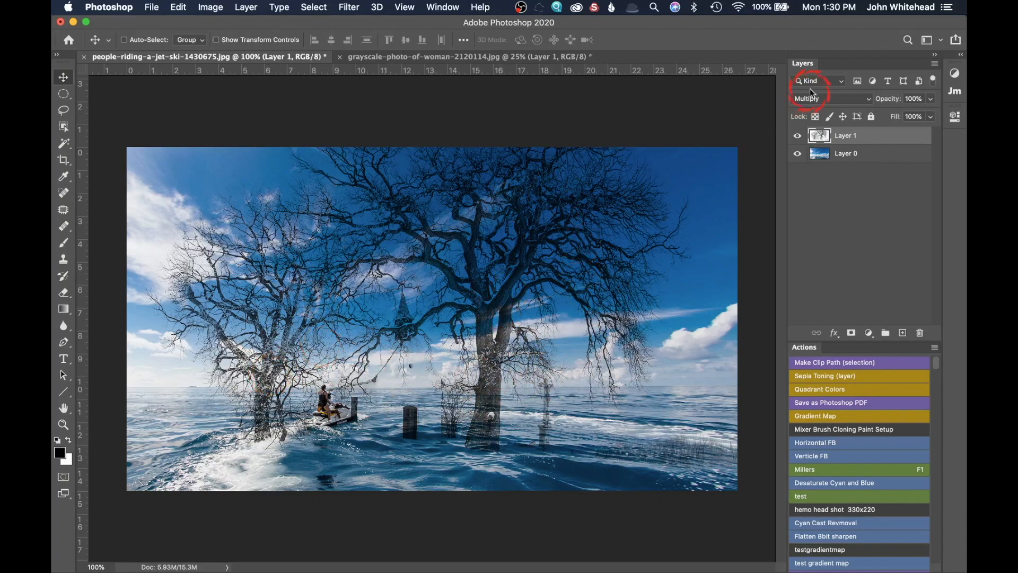
Switch to the grayscale-photo-of-woman document.
{"action": "left_click", "coordinate": [822, 98]}
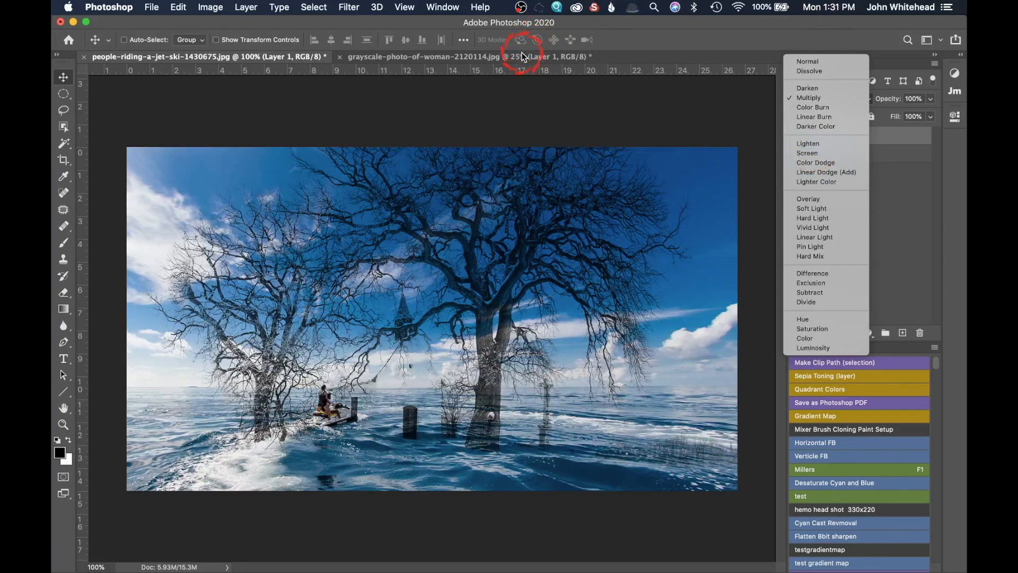
{"action": "left_click", "coordinate": [524, 58]}
{"action": "left_click", "coordinate": [523, 57]}
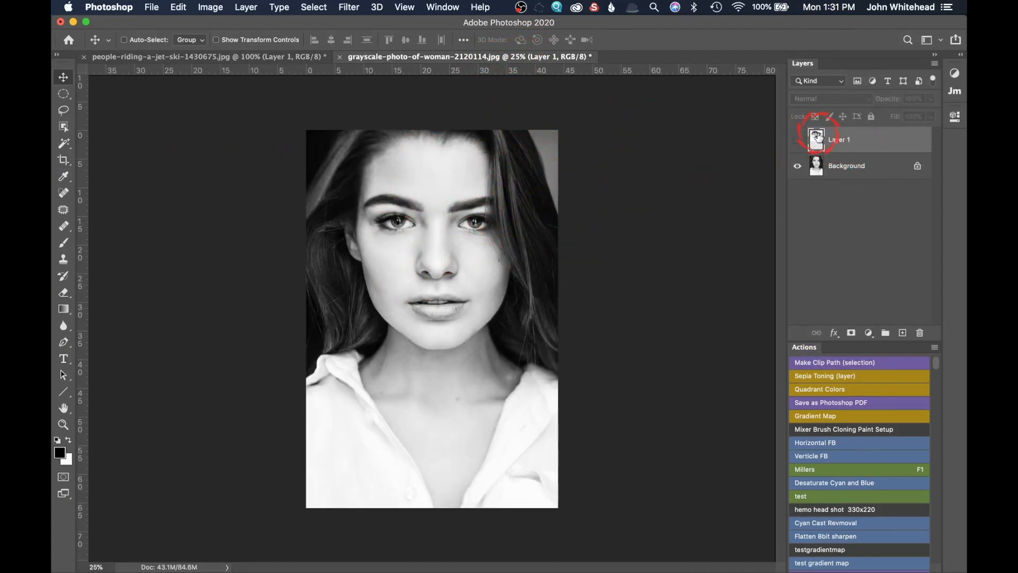
Show the tree layer over the woman's portrait and set its blend mode to Darken.
{"action": "left_click", "coordinate": [796, 141]}
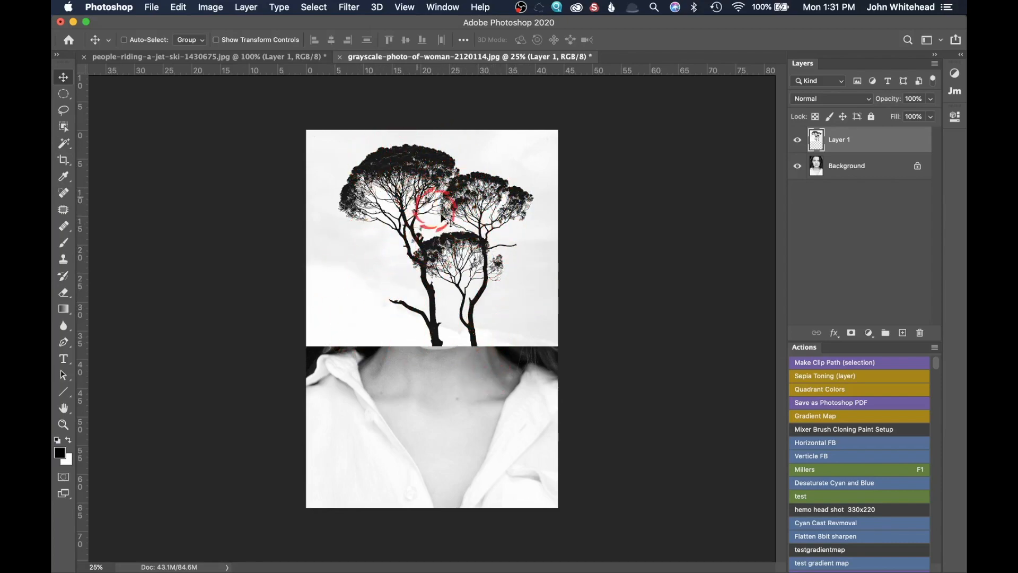
{"action": "left_click", "coordinate": [826, 98]}
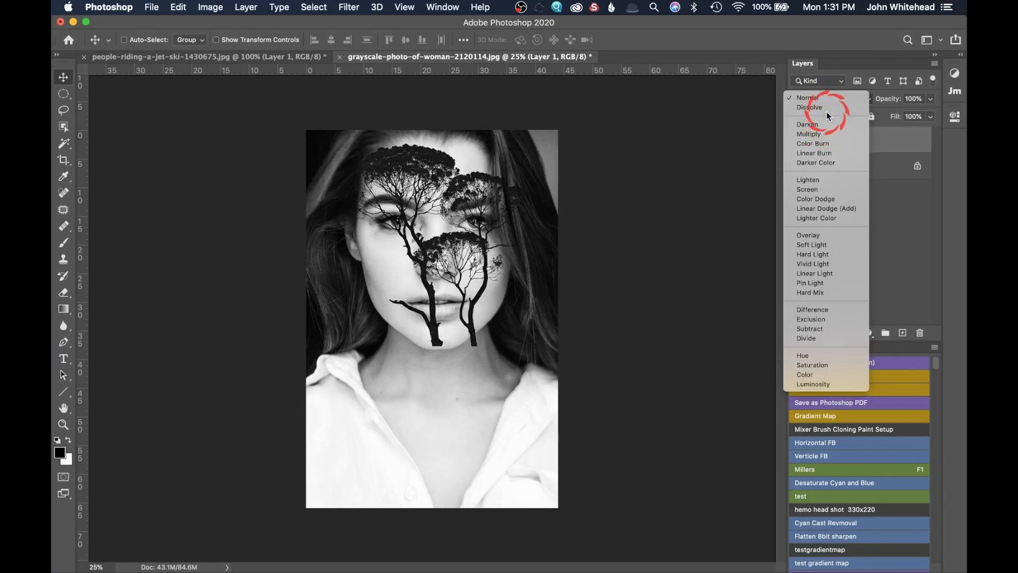
{"action": "left_click", "coordinate": [822, 124]}
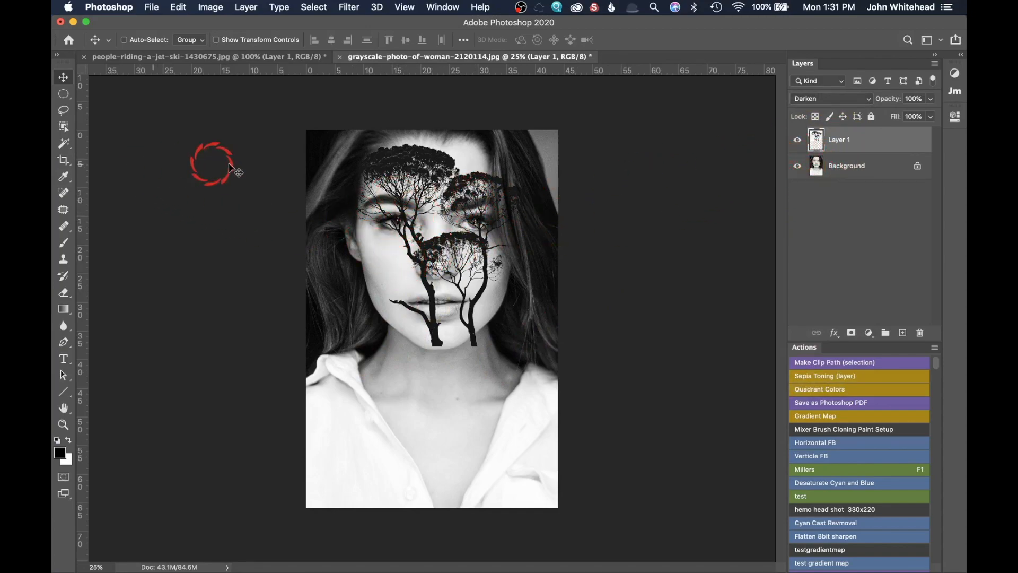
Free-transform the tree layer, enlarging it to about 108% width and 130% height.
{"action": "key", "text": "super+t"}
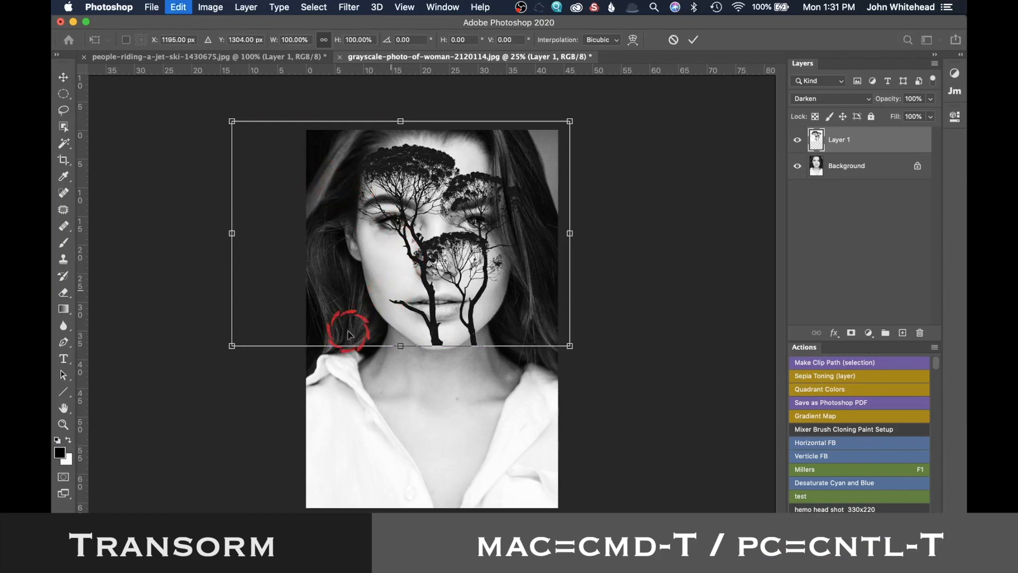
{"action": "left_click_drag", "start_coordinate": [232, 346], "coordinate": [205, 414]}
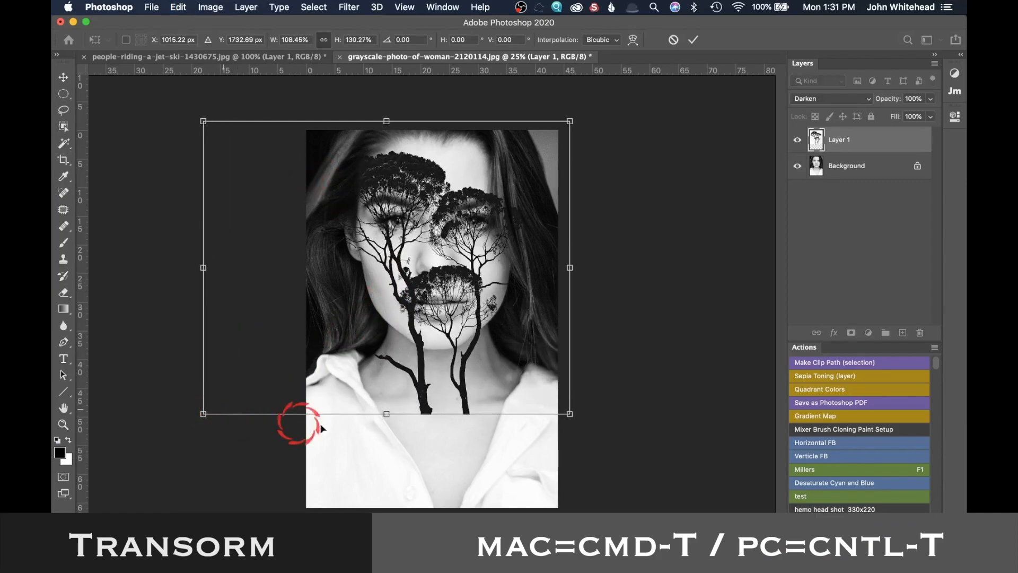
{"action": "key", "text": "Return"}
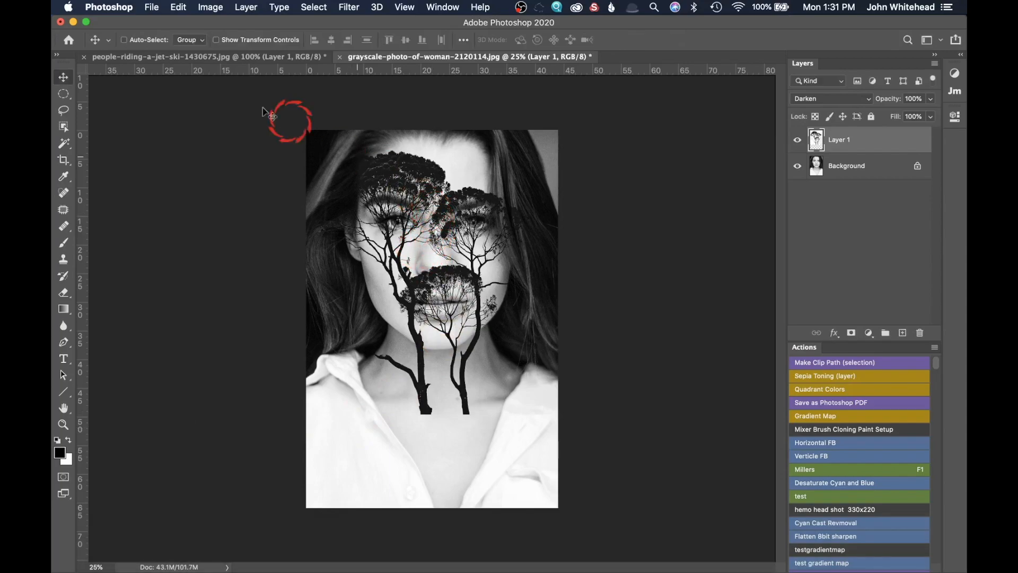
Move the tree layer down so the tree crowns sit below the eyes, over the mouth and neck.
{"action": "left_click_drag", "start_coordinate": [447, 229], "coordinate": [450, 252]}
{"action": "left_click_drag", "start_coordinate": [456, 299], "coordinate": [458, 385]}
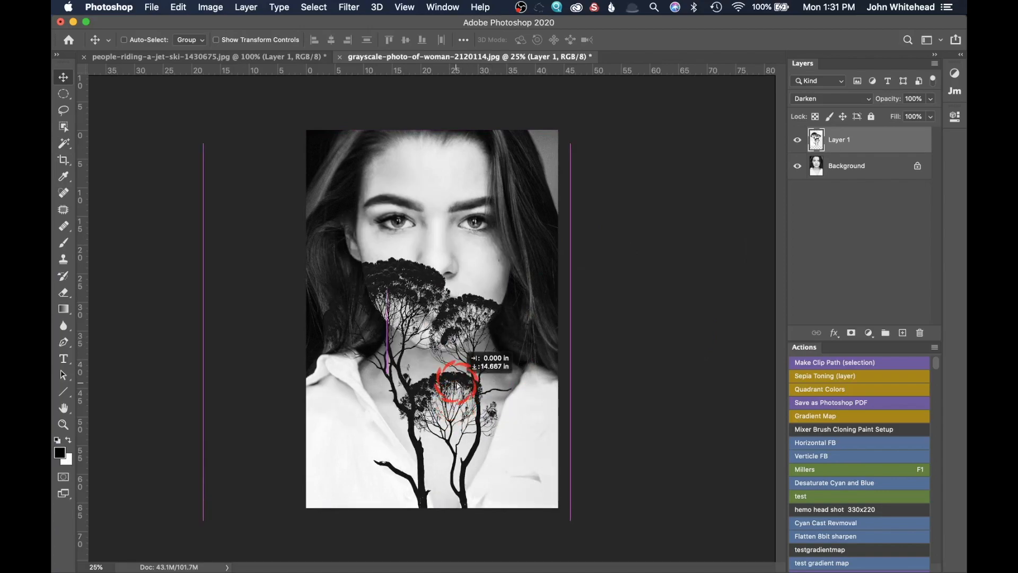
{"action": "left_click_drag", "start_coordinate": [457, 386], "coordinate": [457, 385]}
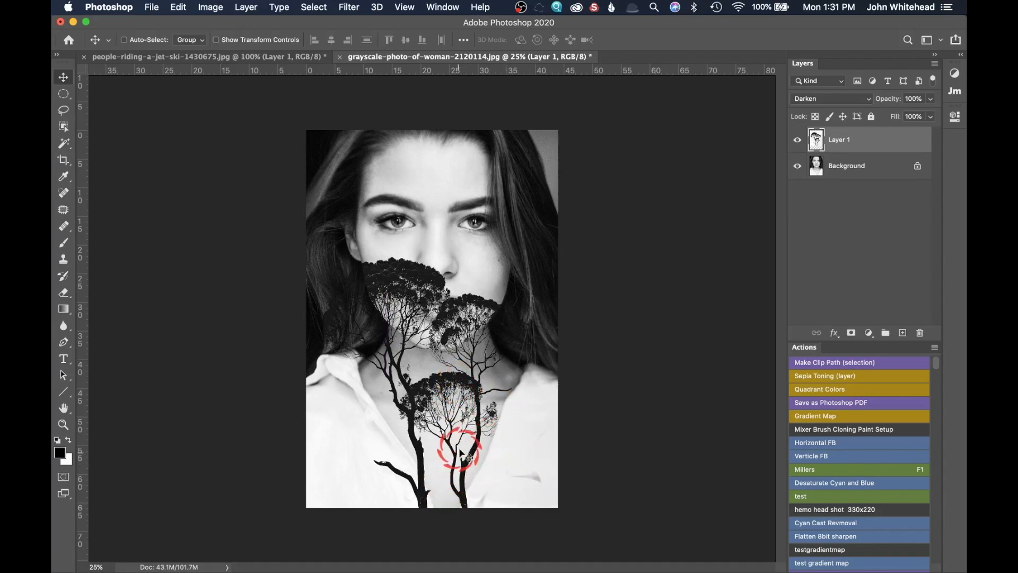
Add a layer mask to the tree layer and paint black with the Brush to fade out the lower trunks.
{"action": "left_click", "coordinate": [911, 91]}
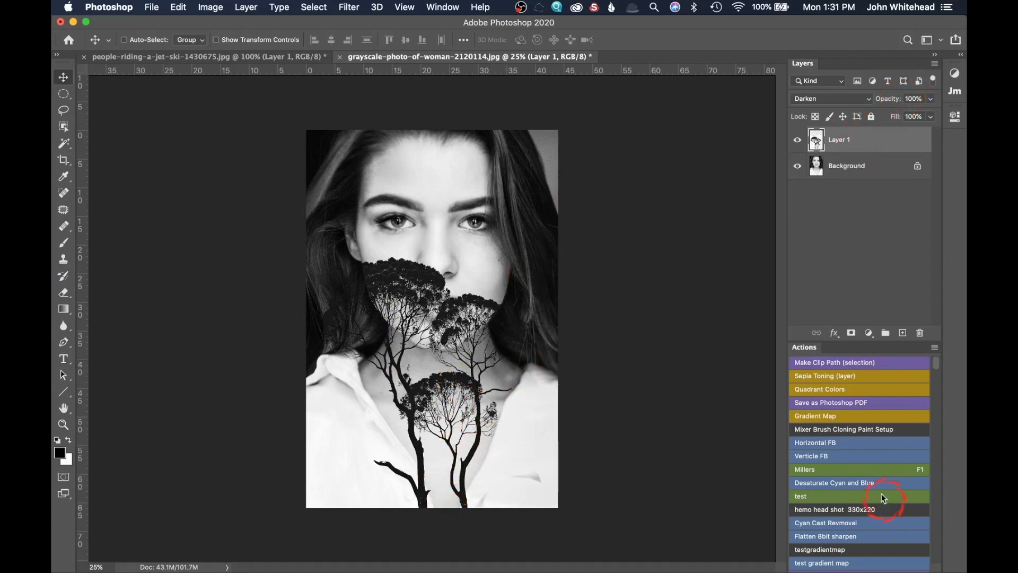
{"action": "left_click", "coordinate": [846, 333]}
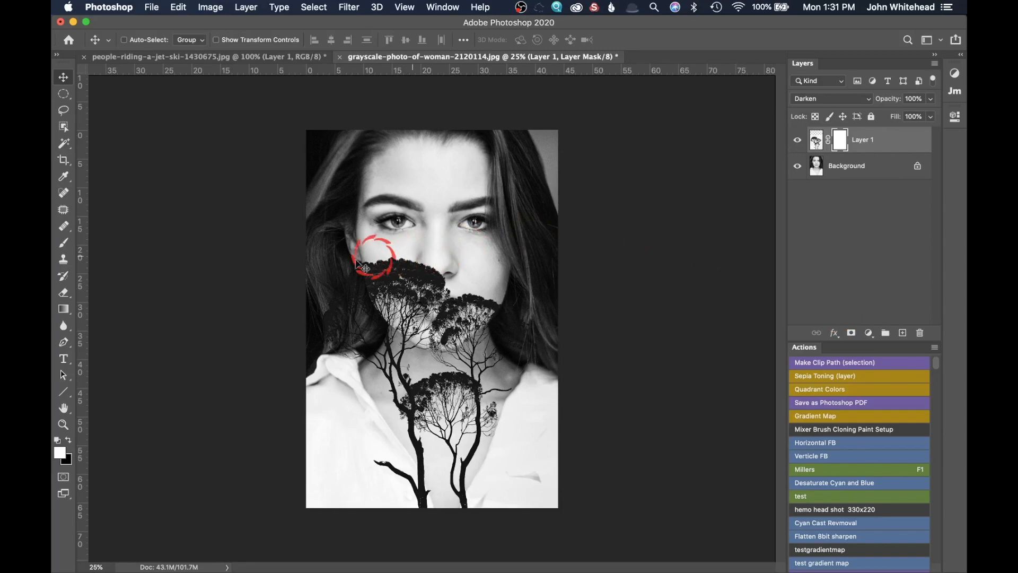
{"action": "left_click", "coordinate": [63, 243]}
{"action": "left_click", "coordinate": [68, 440]}
{"action": "mouse_move", "coordinate": [349, 453]}
{"action": "left_mouse_down"}
{"action": "mouse_move", "coordinate": [376, 454]}
{"action": "mouse_move", "coordinate": [399, 484]}
{"action": "mouse_move", "coordinate": [398, 568]}
{"action": "left_mouse_up"}
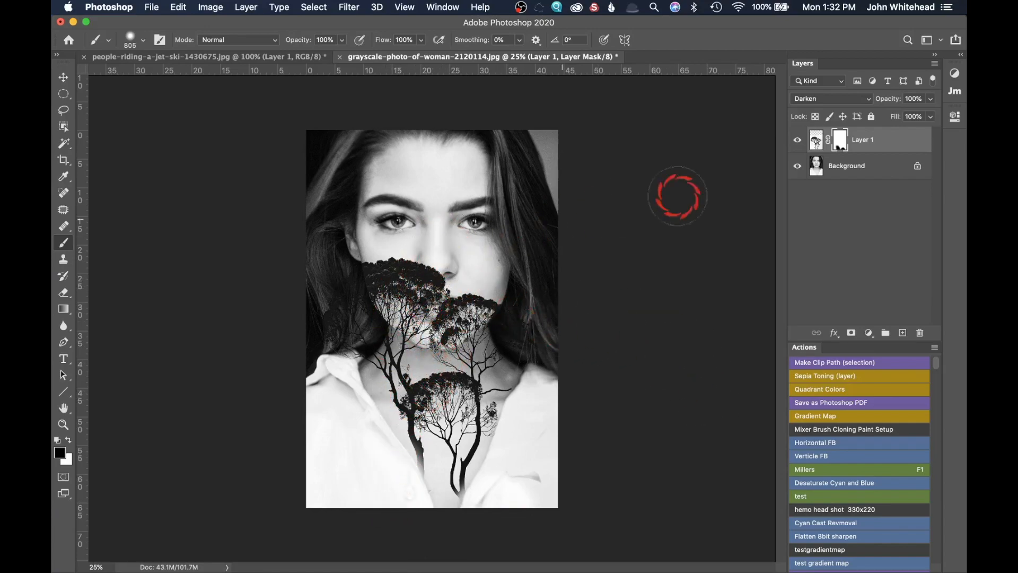
Lower the tree layer's opacity to 76% and switch its blend mode to Screen.
{"action": "left_click_drag", "start_coordinate": [898, 100], "coordinate": [882, 102]}
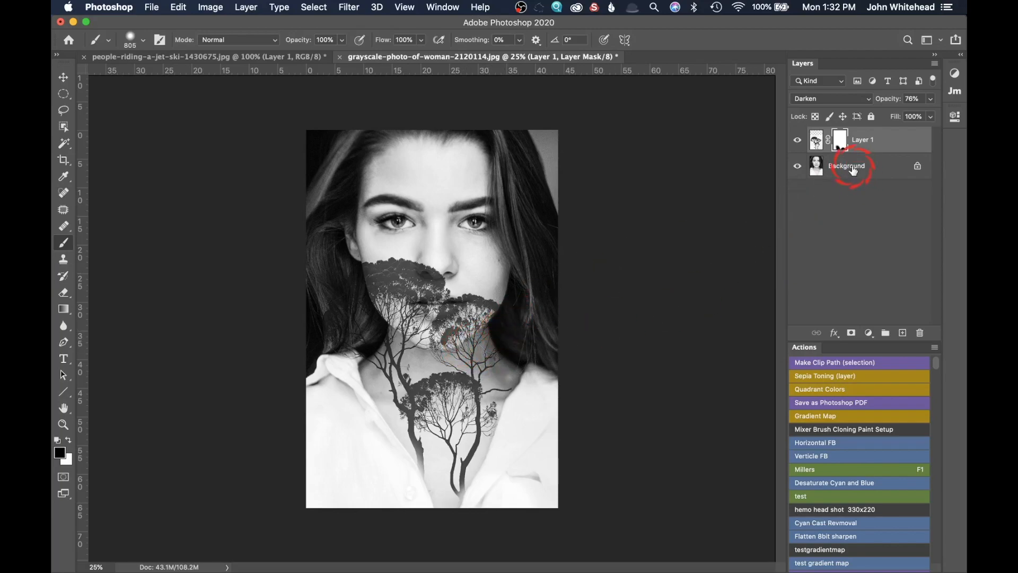
{"action": "left_click", "coordinate": [848, 149]}
{"action": "left_click", "coordinate": [827, 99]}
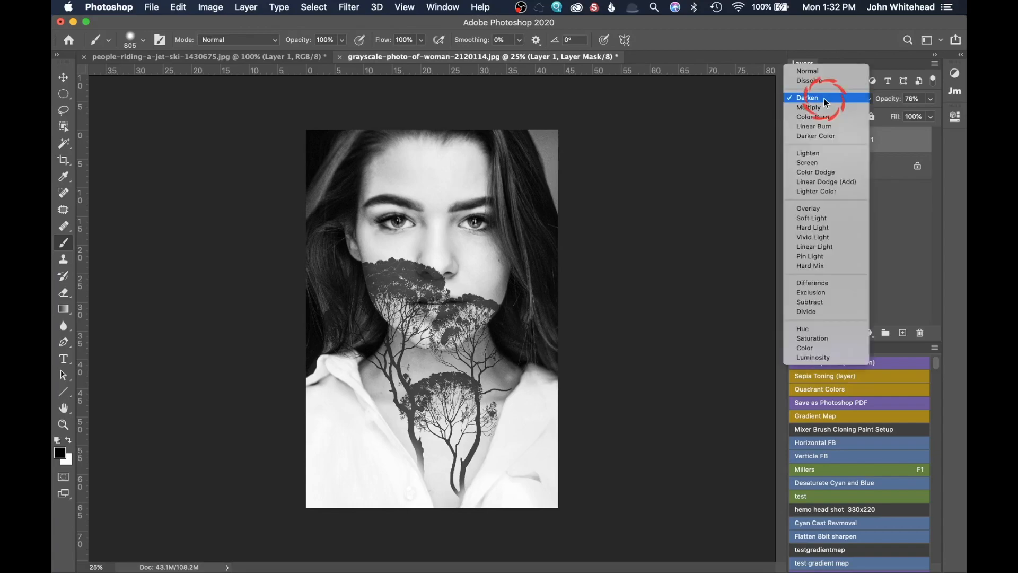
{"action": "left_click", "coordinate": [837, 163]}
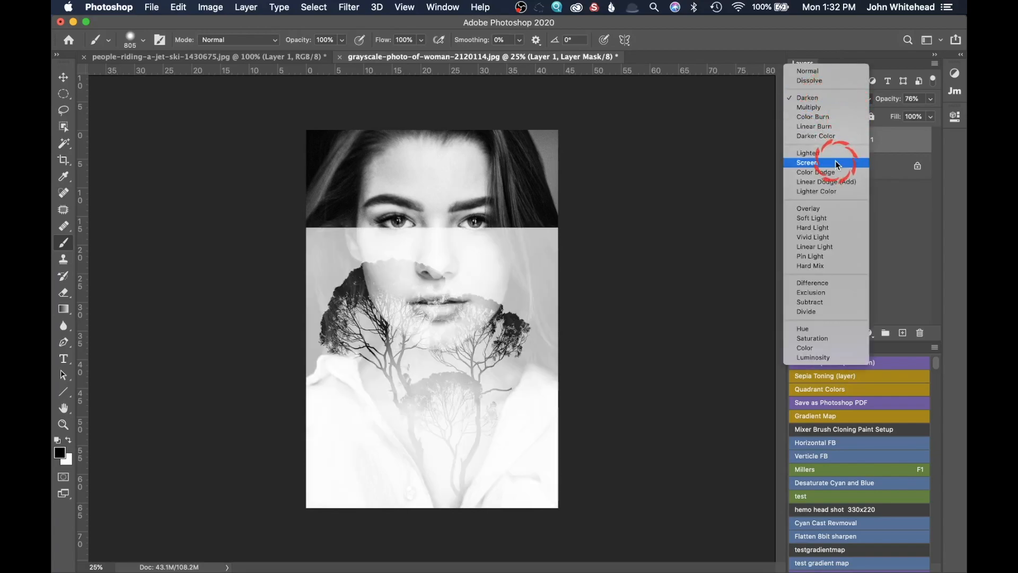